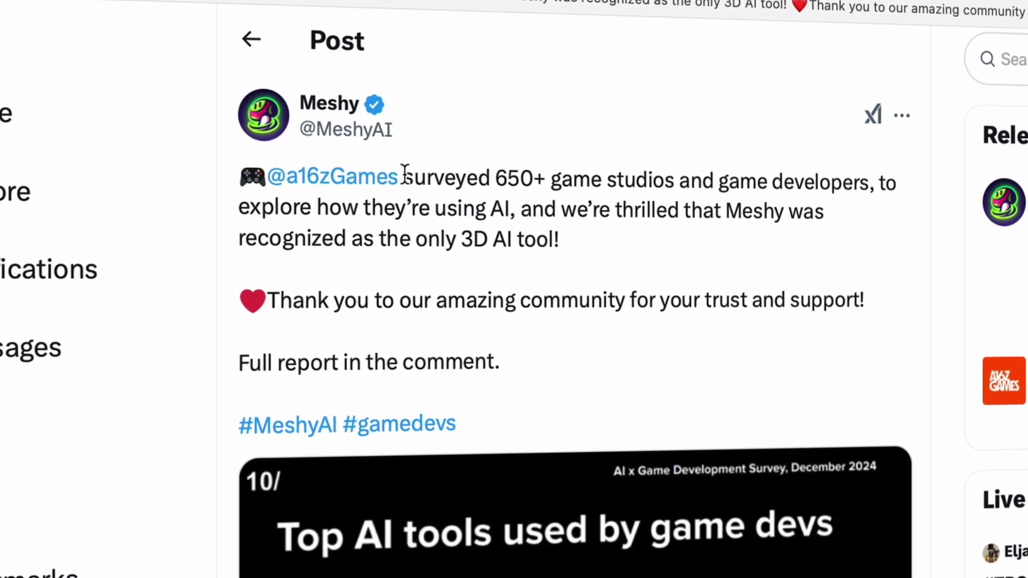
Read the community post, review the ninja model's prompt, then close its details
left_click_drag(403, 177, 777, 240)
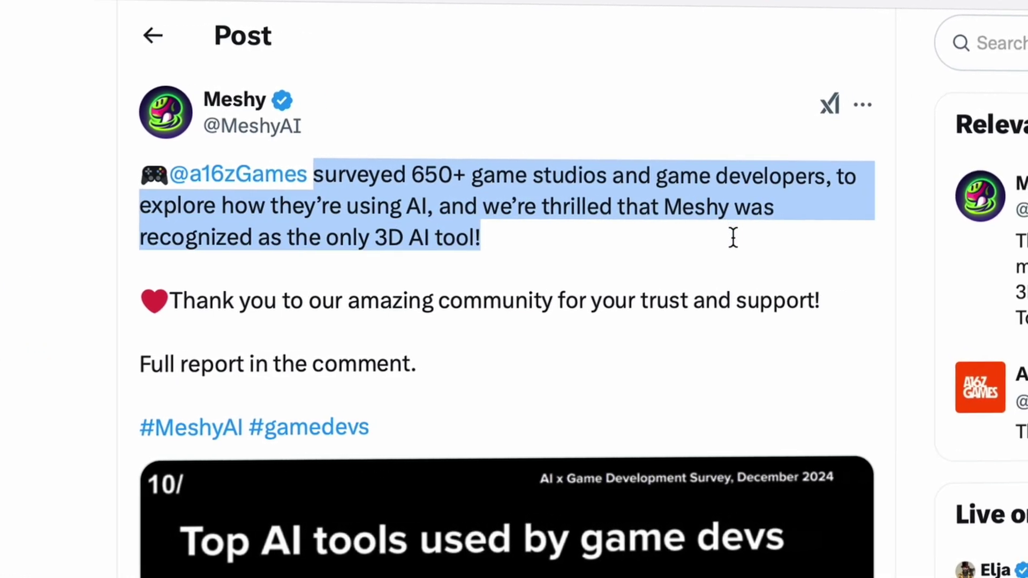
left_click(734, 258)
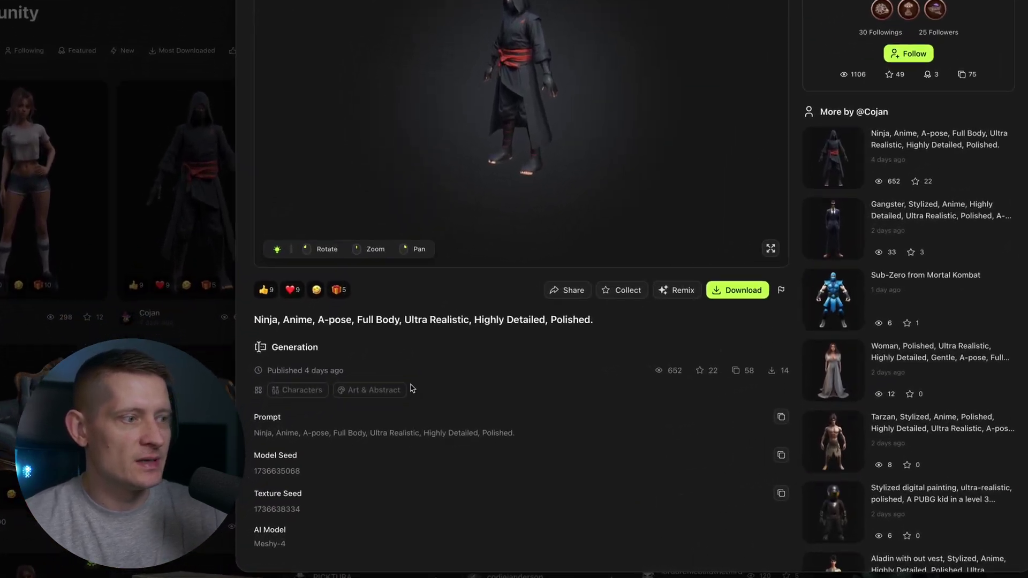
left_click_drag(261, 432, 469, 457)
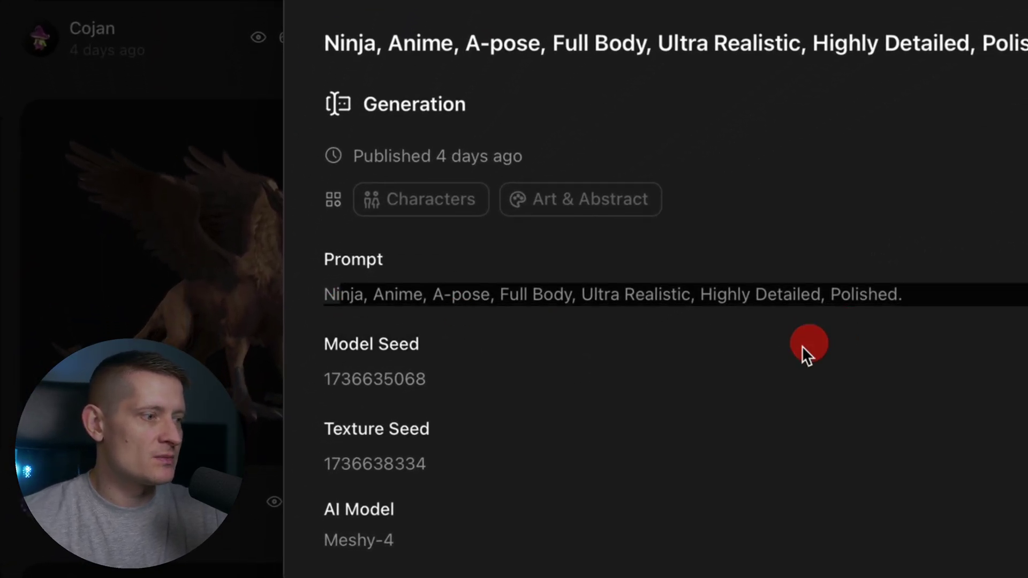
left_click(345, 383)
left_click(584, 464)
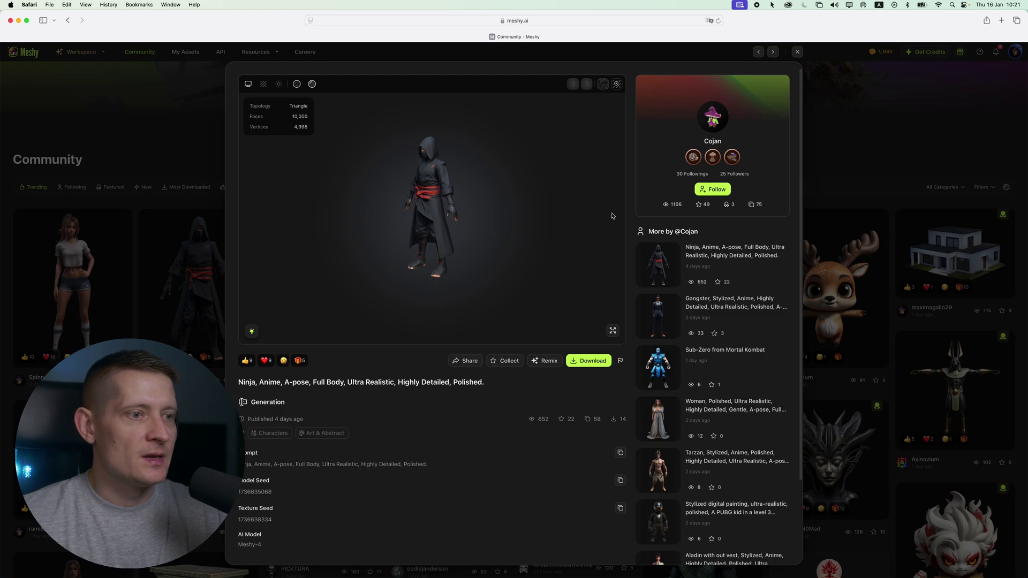
left_click(926, 188)
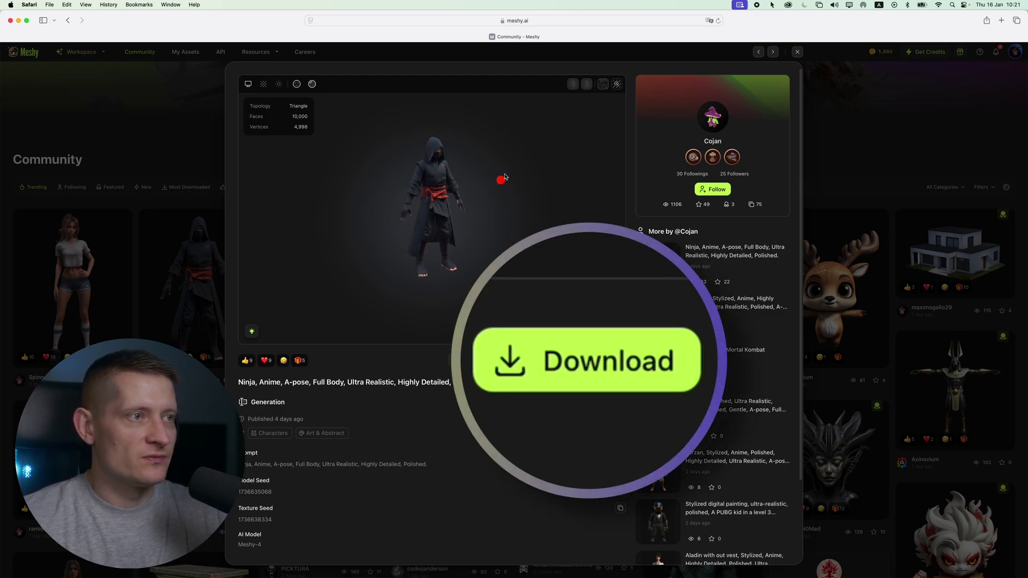
left_click(867, 112)
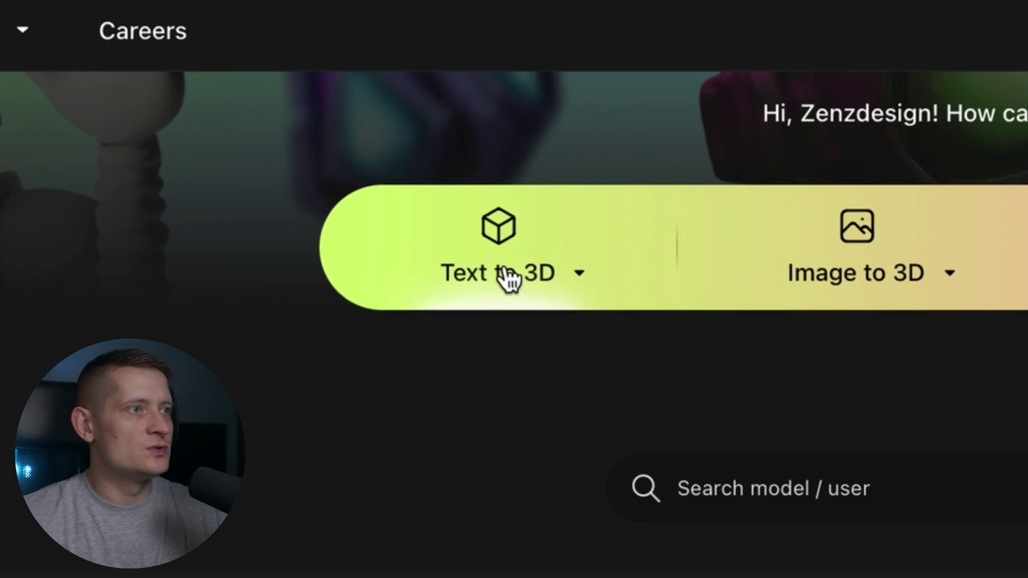
Start a new Text to 3D model and cycle through several example prompts
left_click(390, 109)
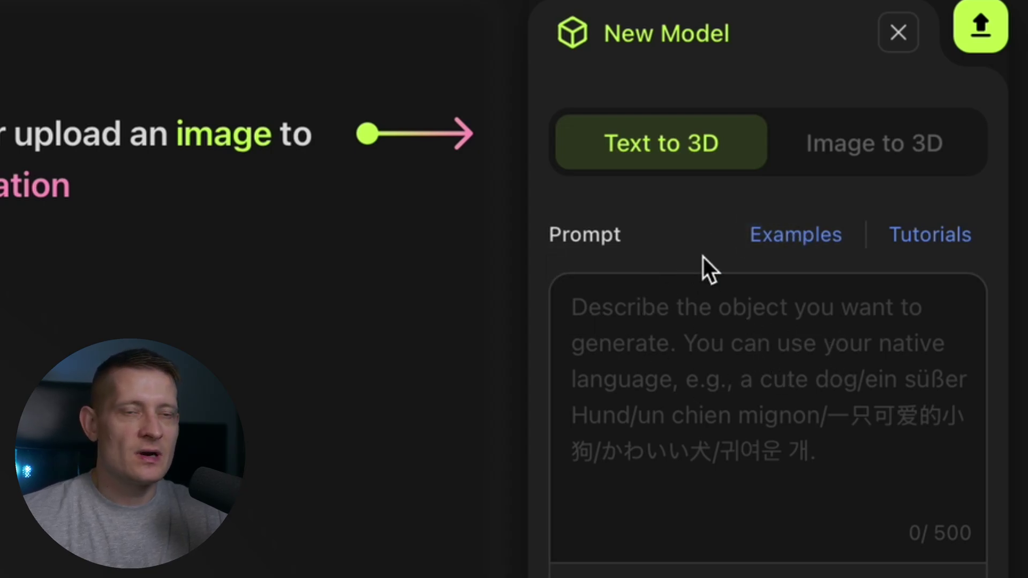
left_click(752, 241)
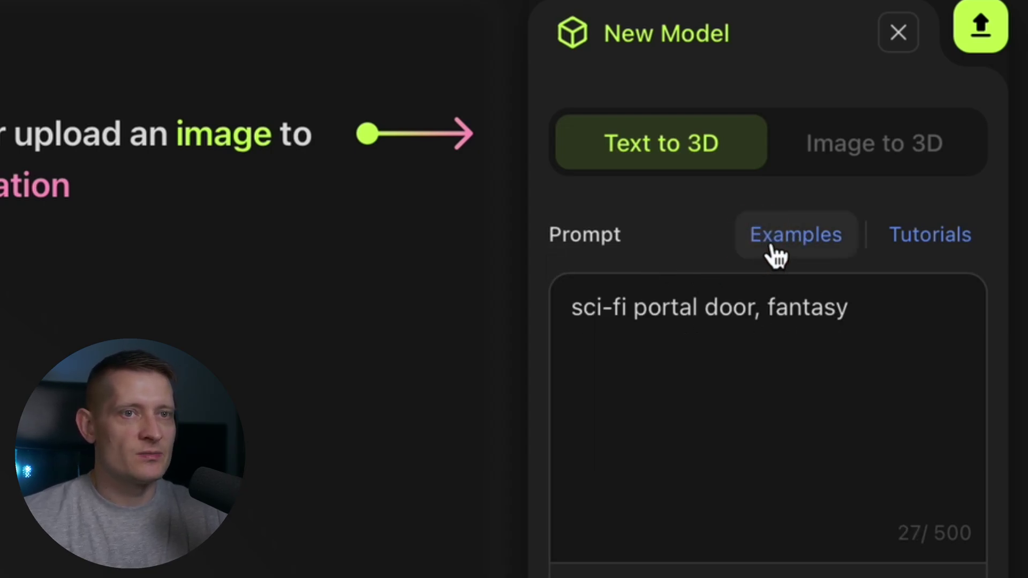
left_click(772, 247)
left_click(774, 247)
left_click(774, 247)
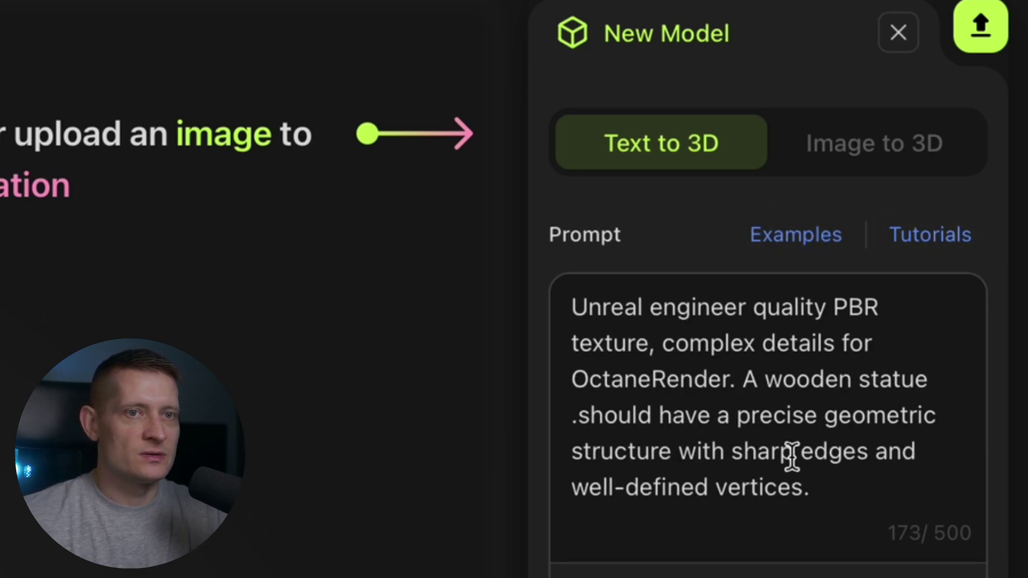
Replace the example prompt with 'Teddy Bear, Disney Character, T-Pose'
left_click_drag(870, 482, 572, 302)
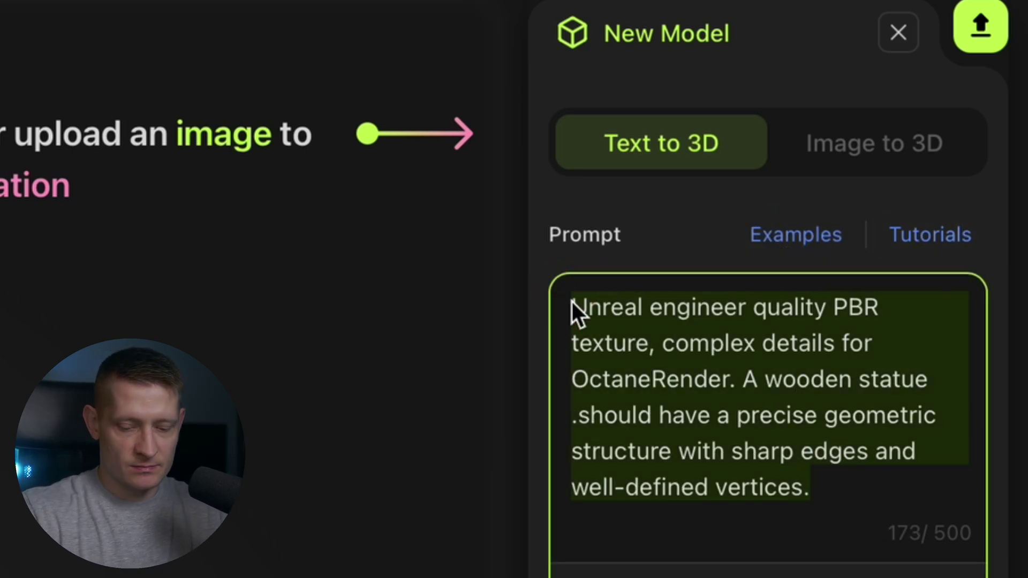
key("BackSpace")
type("Ted")
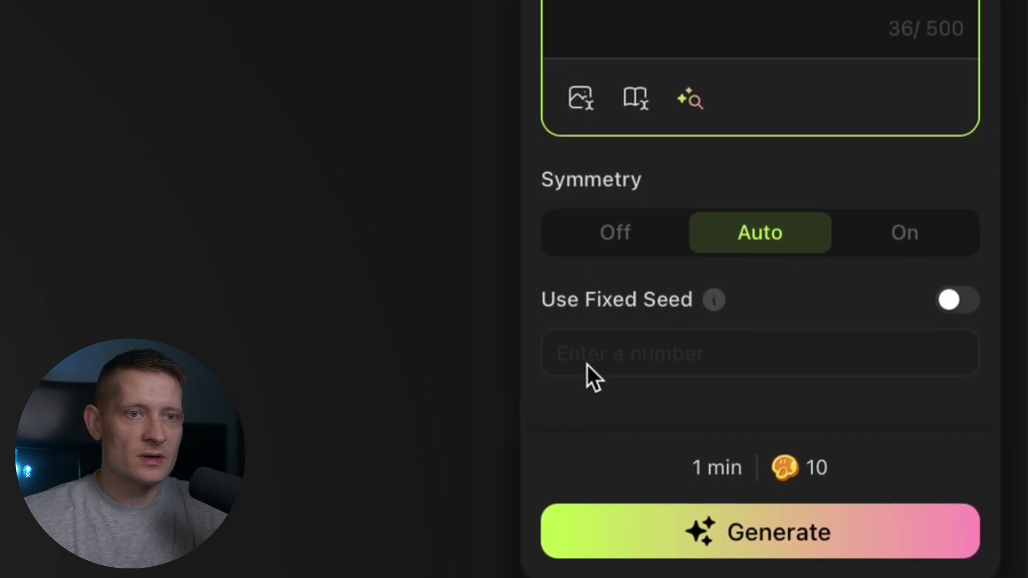
Generate four teddy bear drafts and choose the first for Texture & Remesh at Fixed 10K triangles
left_click(783, 542)
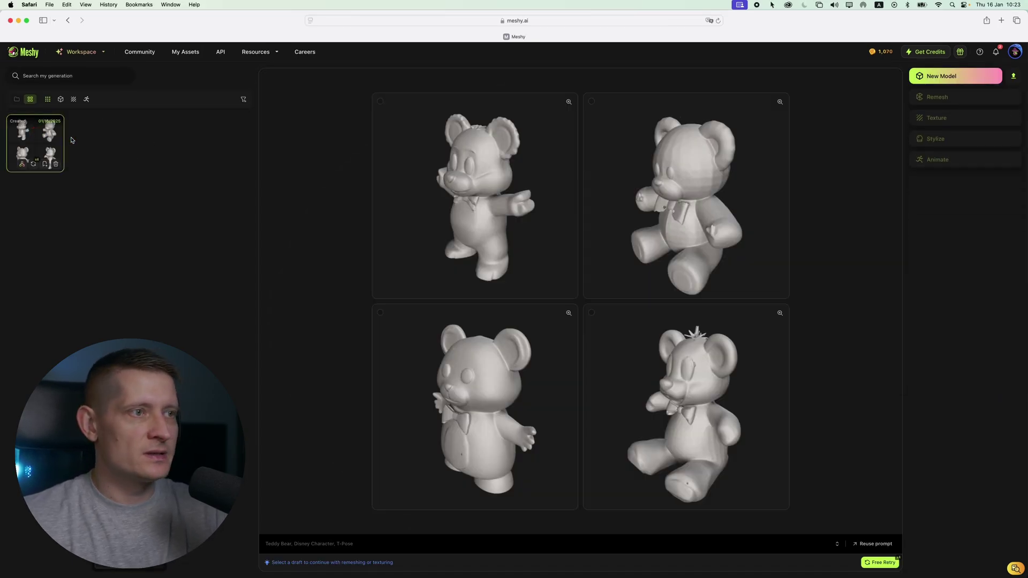
left_click(488, 145)
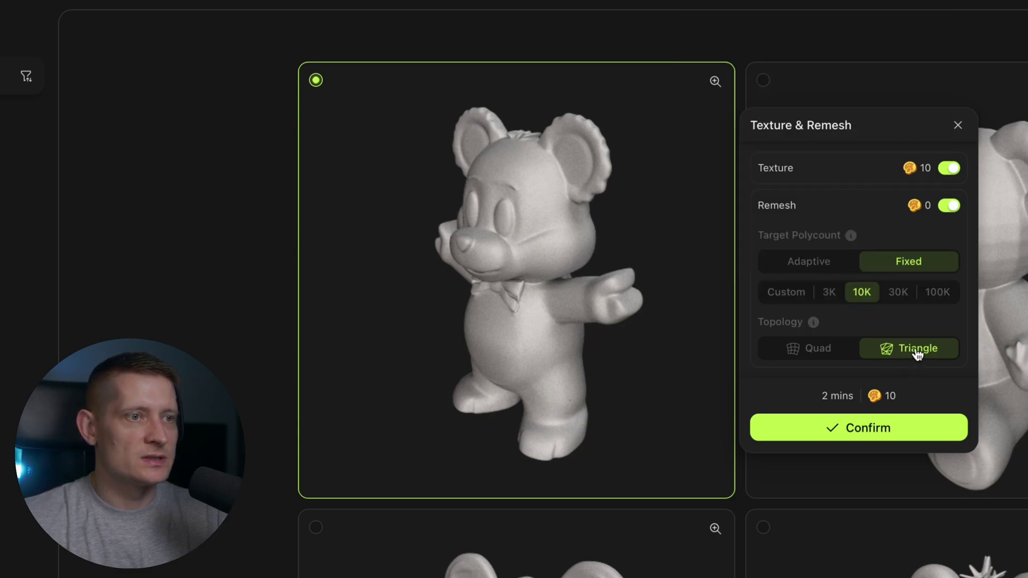
mouse_move(814, 323)
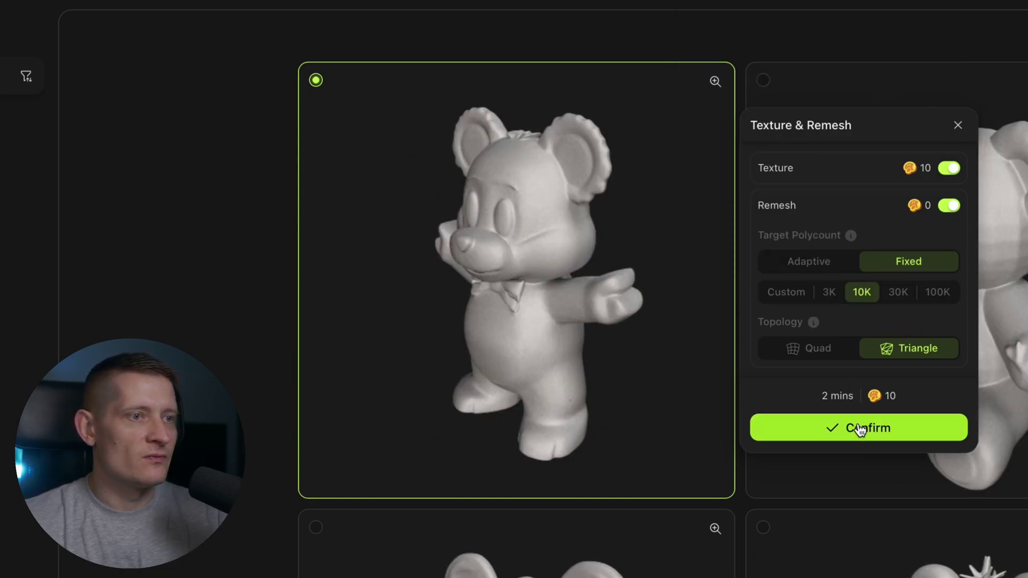
Texture and remesh the first draft, view the finished bear from the front, and check its download settings
left_click(859, 424)
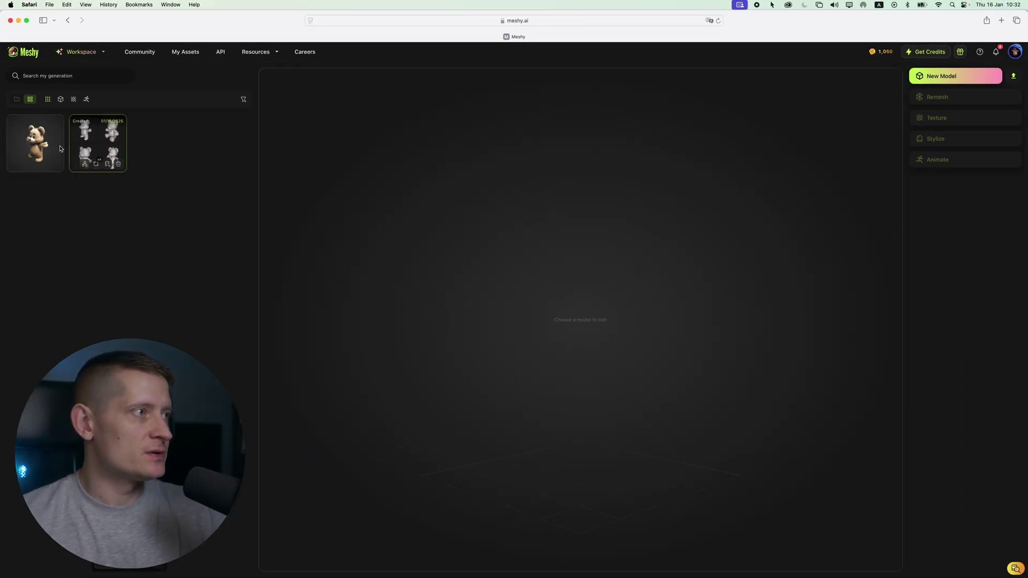
left_click(43, 142)
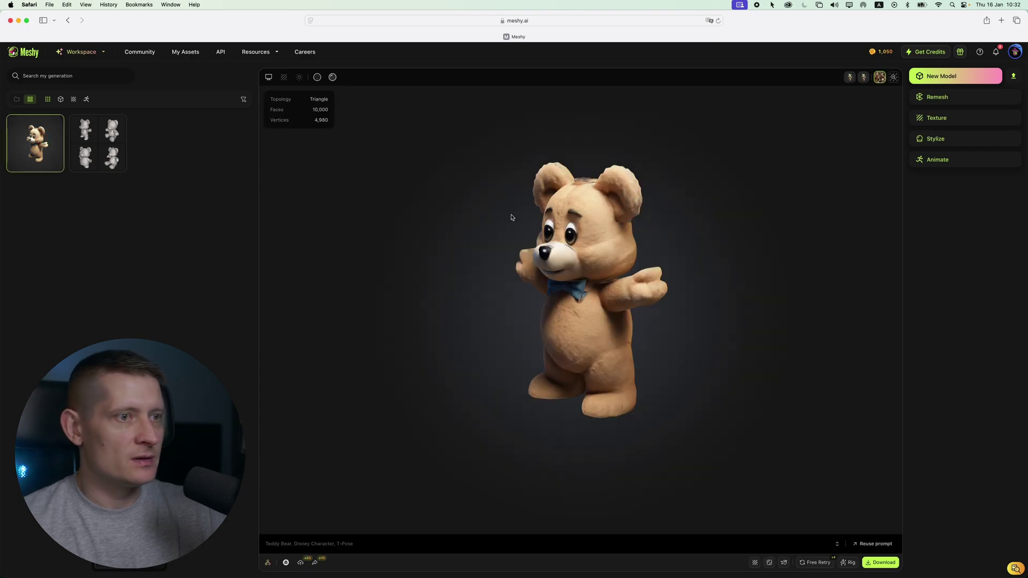
left_click_drag(539, 221, 590, 238)
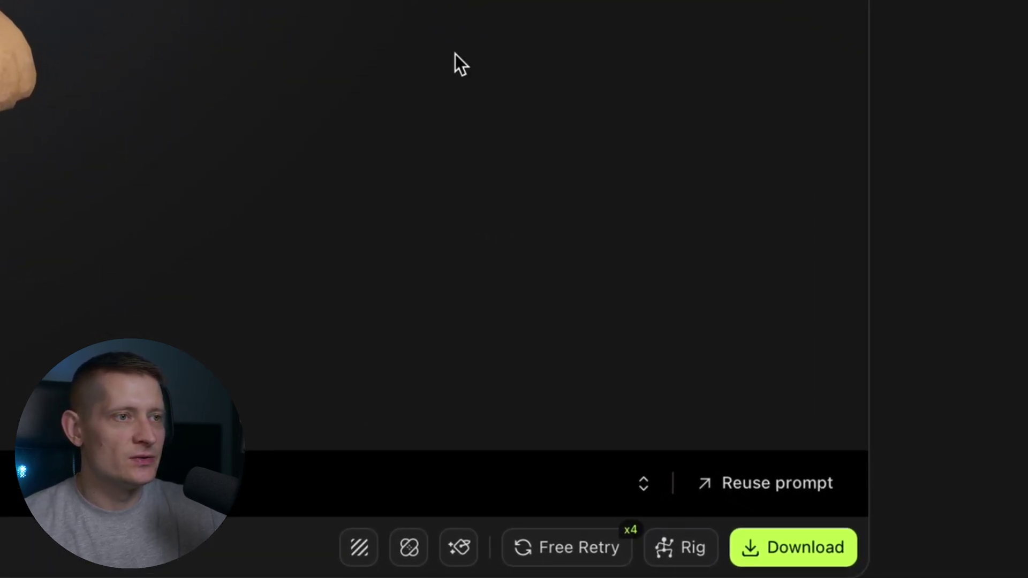
left_click(800, 551)
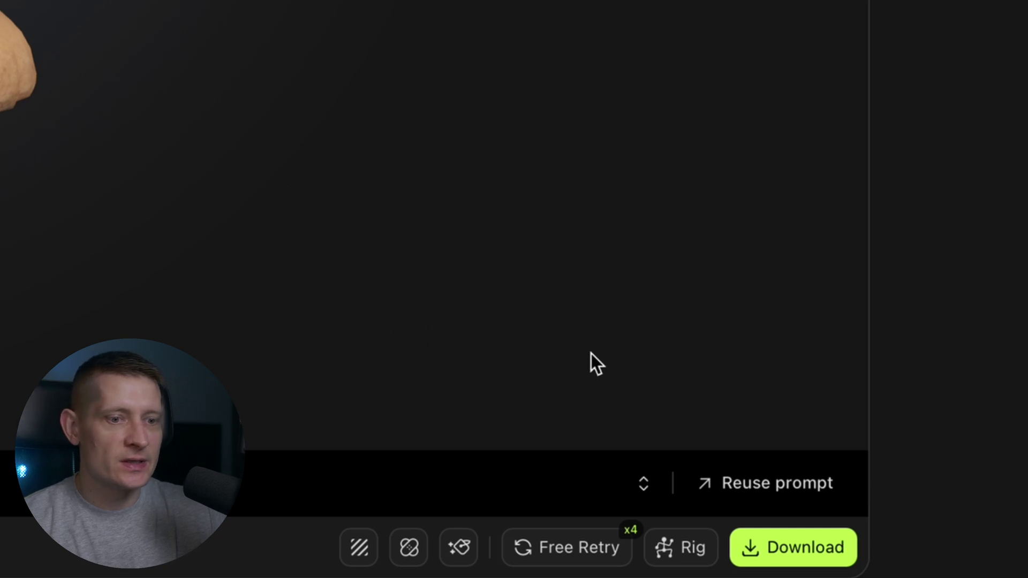
Start rigging the bear as a Humanoid character with height 0.62
left_click(673, 557)
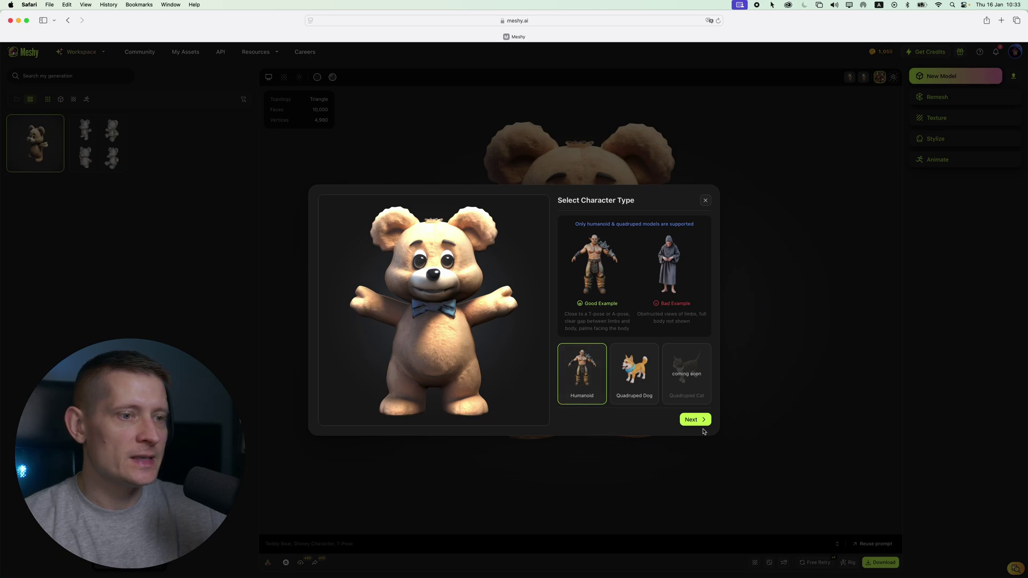
left_click(695, 420)
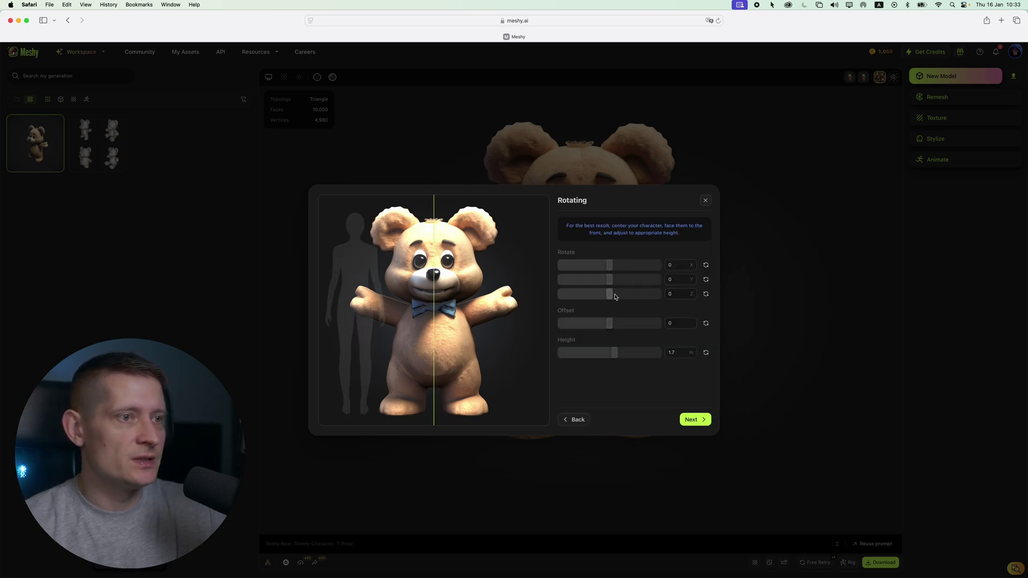
left_click(695, 415)
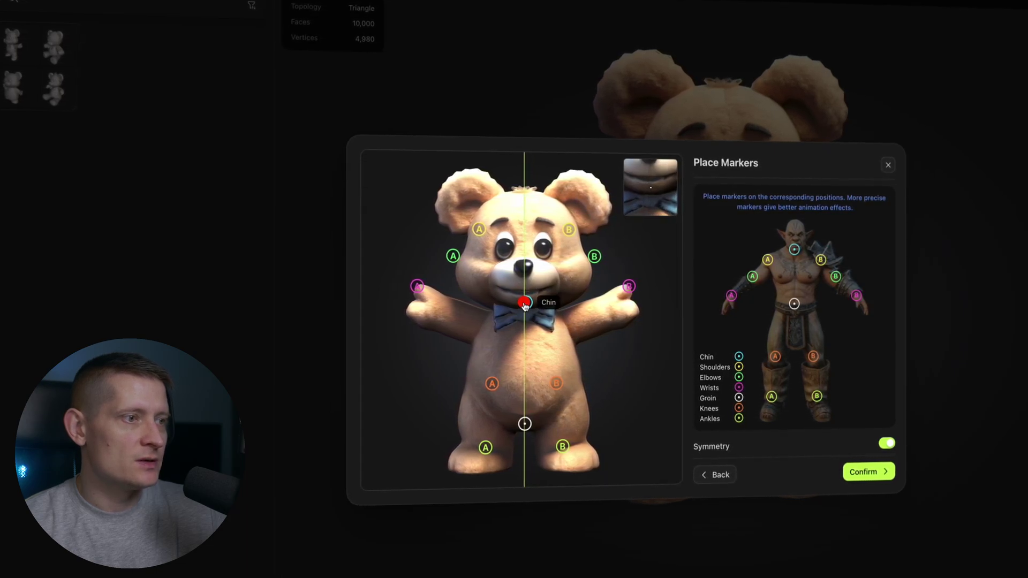
Place the shoulder, elbow, wrist and knee markers on the bear and check the chin marker
mouse_move(568, 231)
left_mouse_down()
mouse_move(575, 308)
mouse_move(561, 311)
left_mouse_up()
left_click_drag(584, 257, 556, 317)
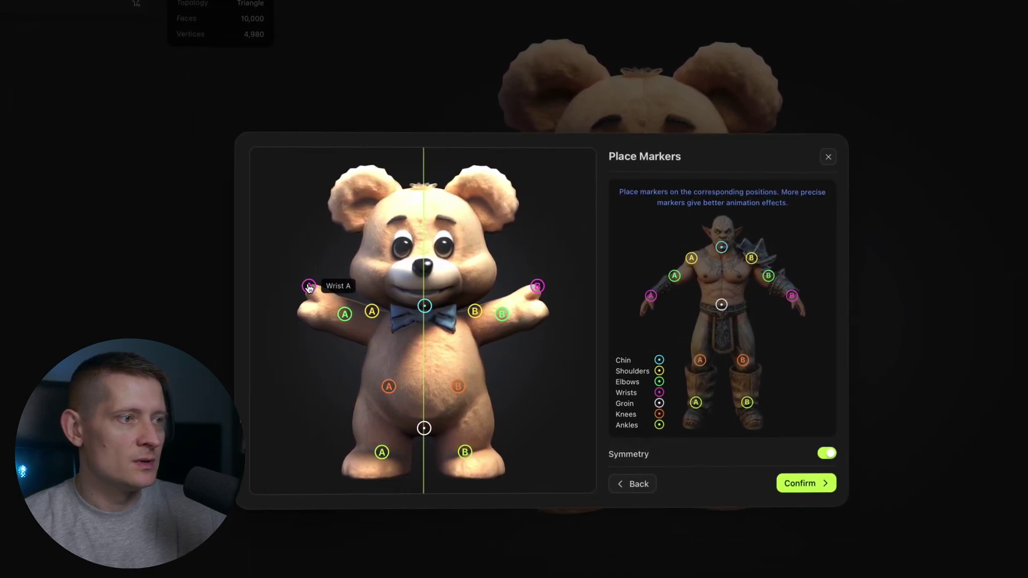
left_click_drag(309, 288, 322, 311)
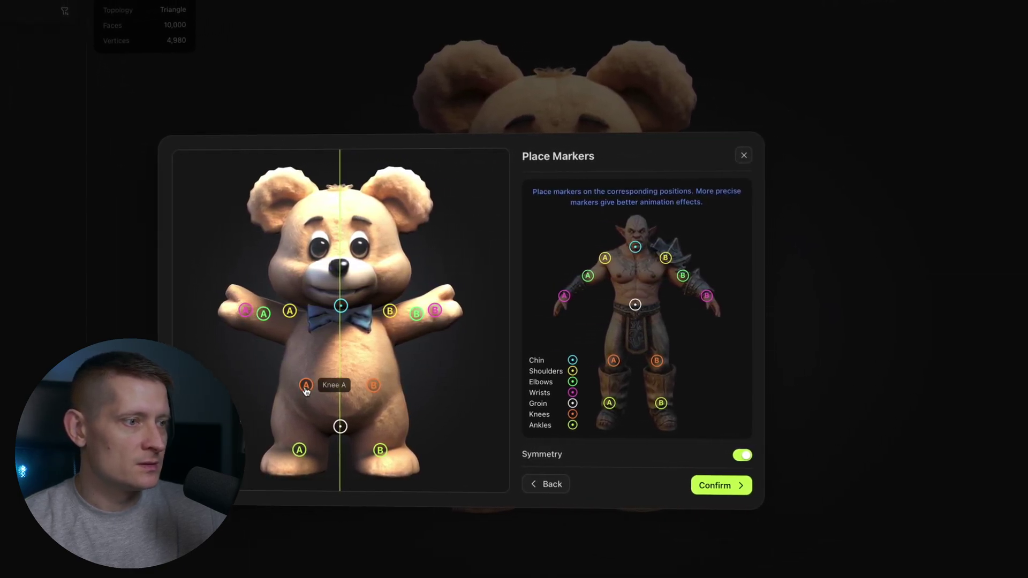
left_click_drag(306, 391, 242, 433)
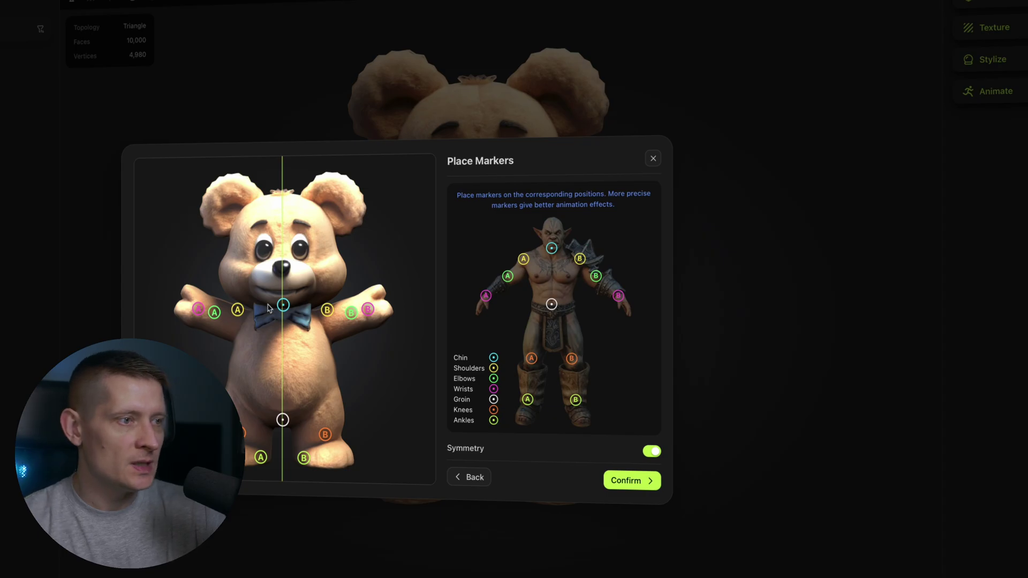
left_click_drag(283, 305, 283, 306)
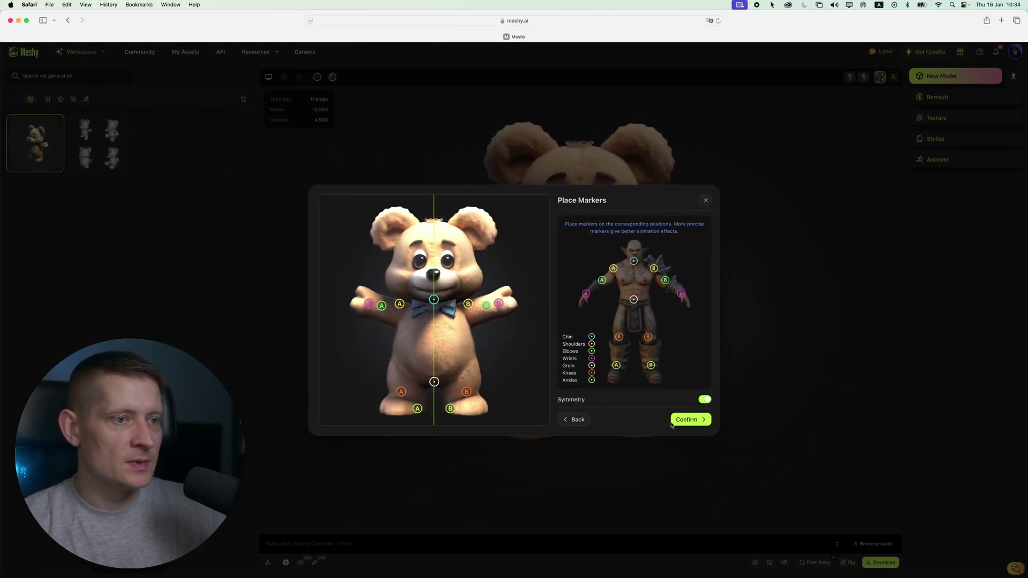
Confirm the markers to rig the bear, then browse the library's Fighting animations
key("Return")
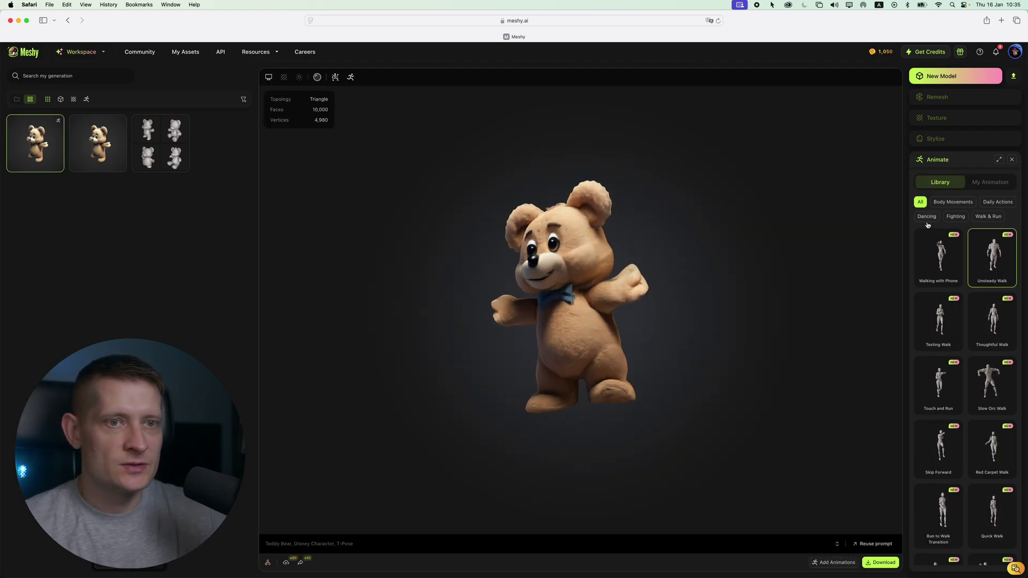
left_click(956, 216)
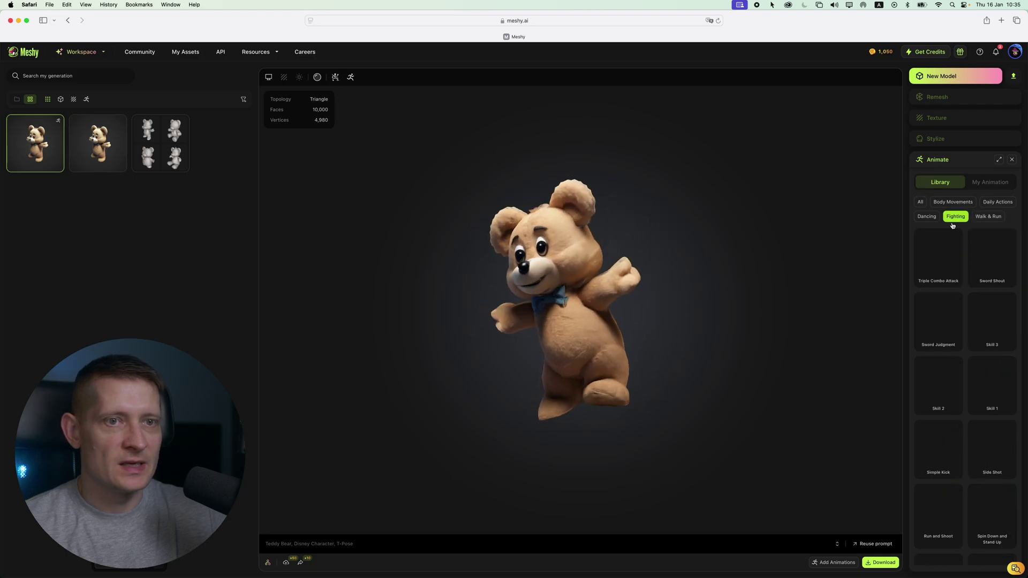
scroll(954, 407, "down", 3)
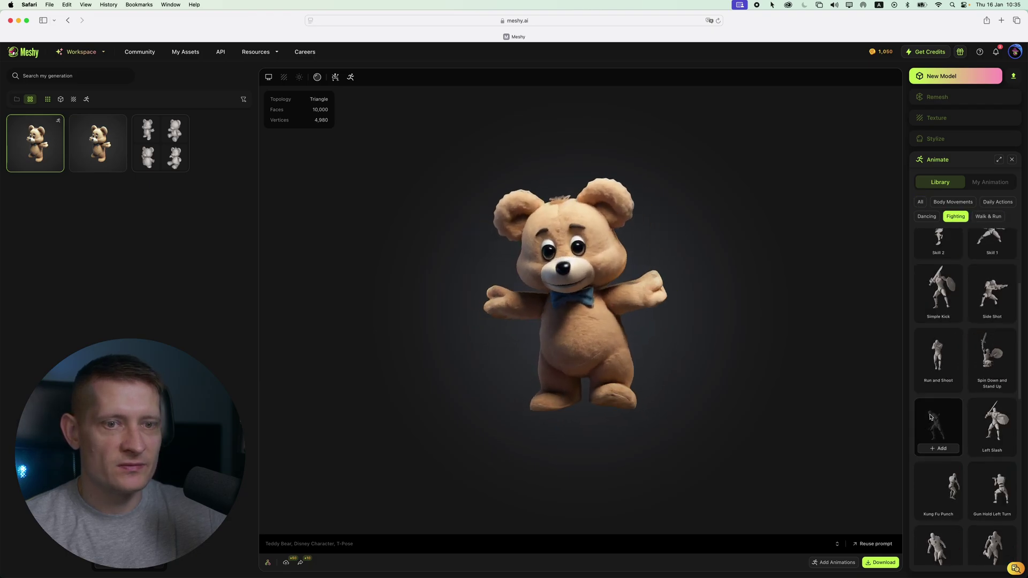